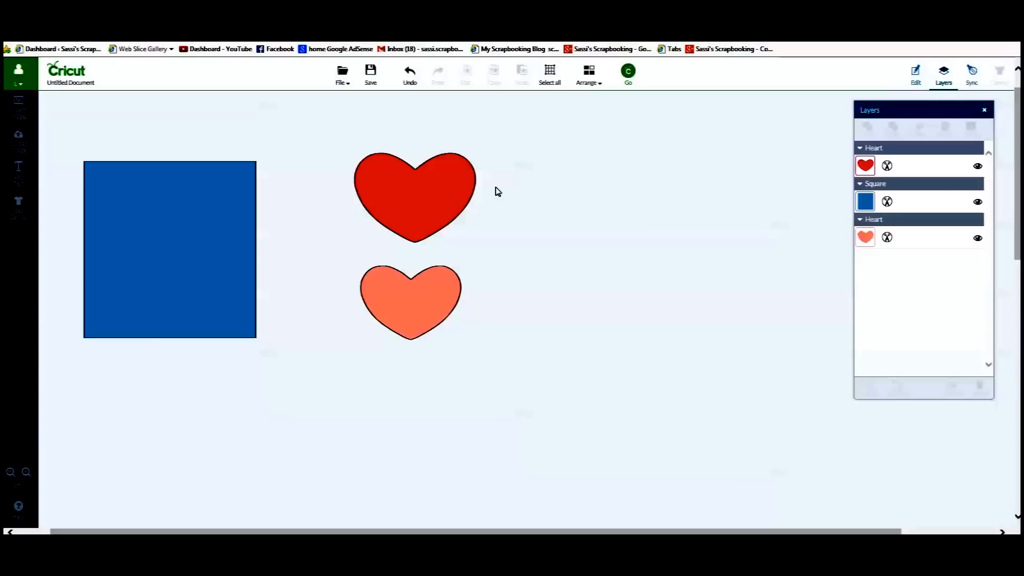
Select the blue square on the canvas
left_click(170, 210)
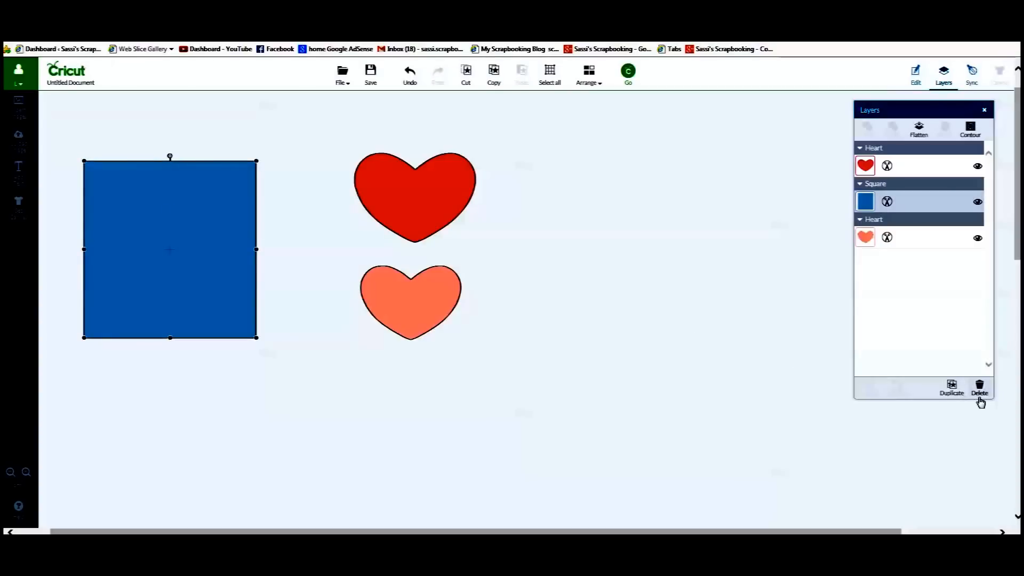
Duplicate the blue square, shrink the copy and recolour it green
left_click(950, 392)
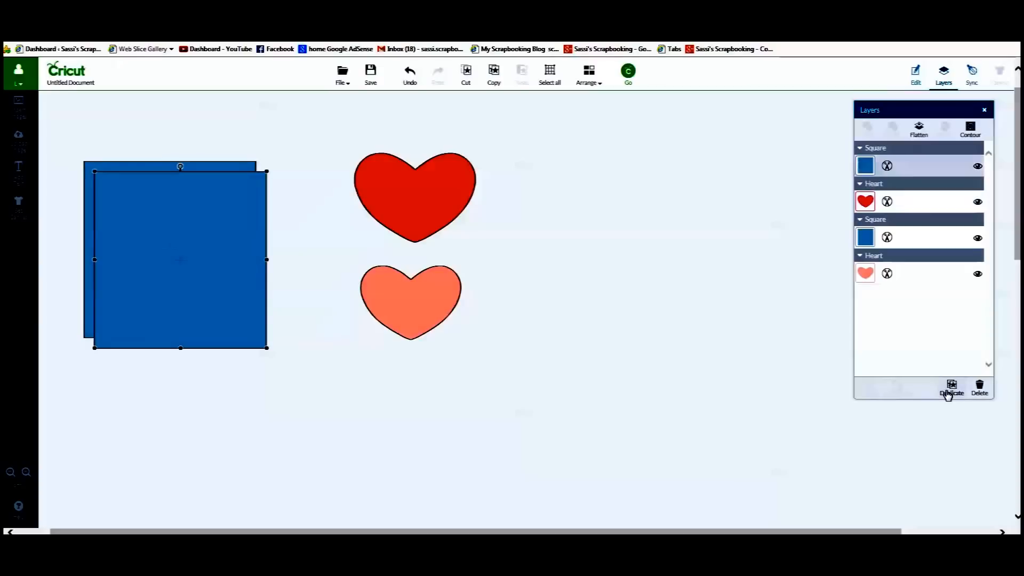
left_click_drag(171, 303, 585, 448)
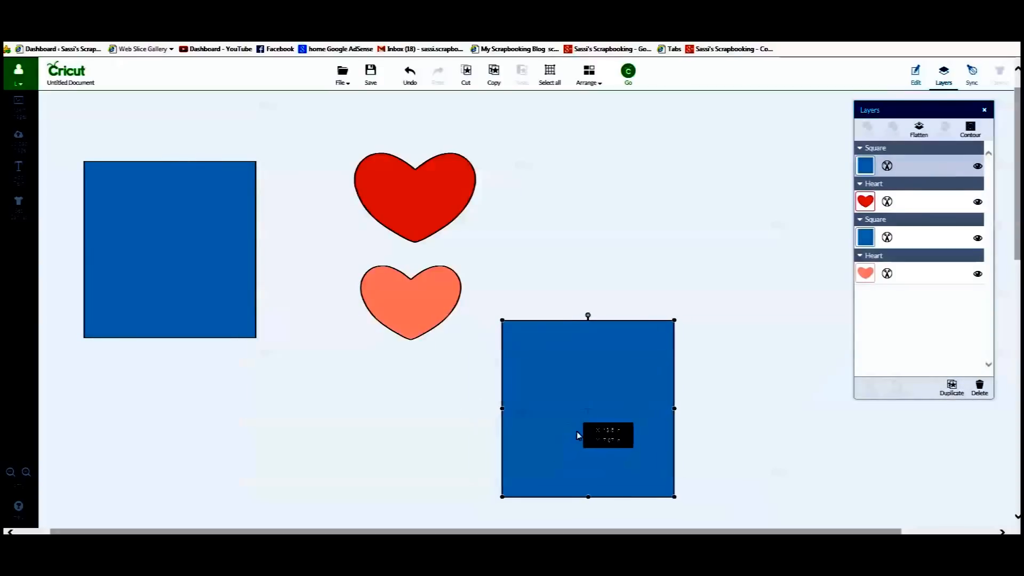
left_click_drag(681, 492, 661, 486)
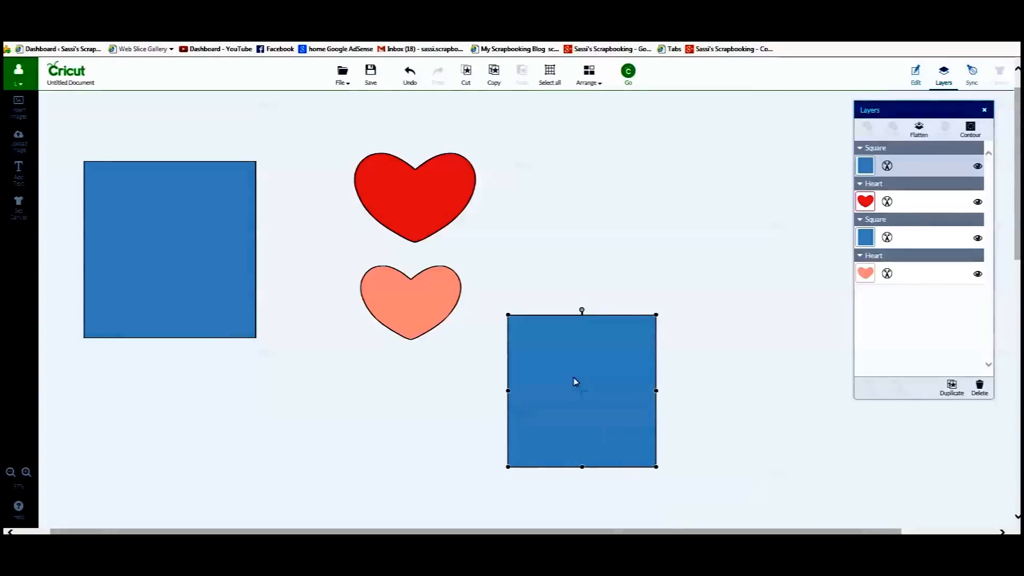
left_click_drag(576, 384, 579, 275)
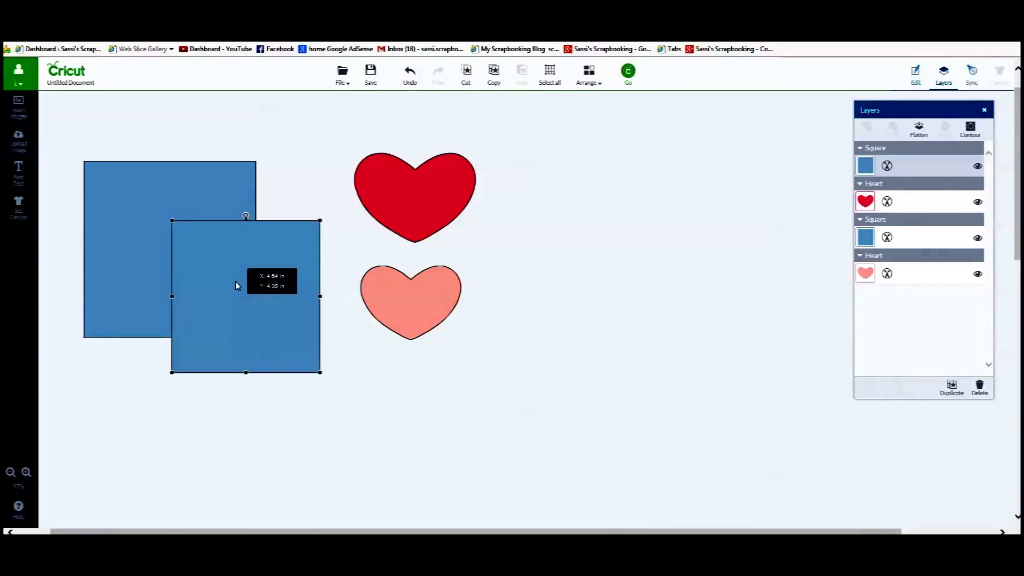
left_click(887, 165)
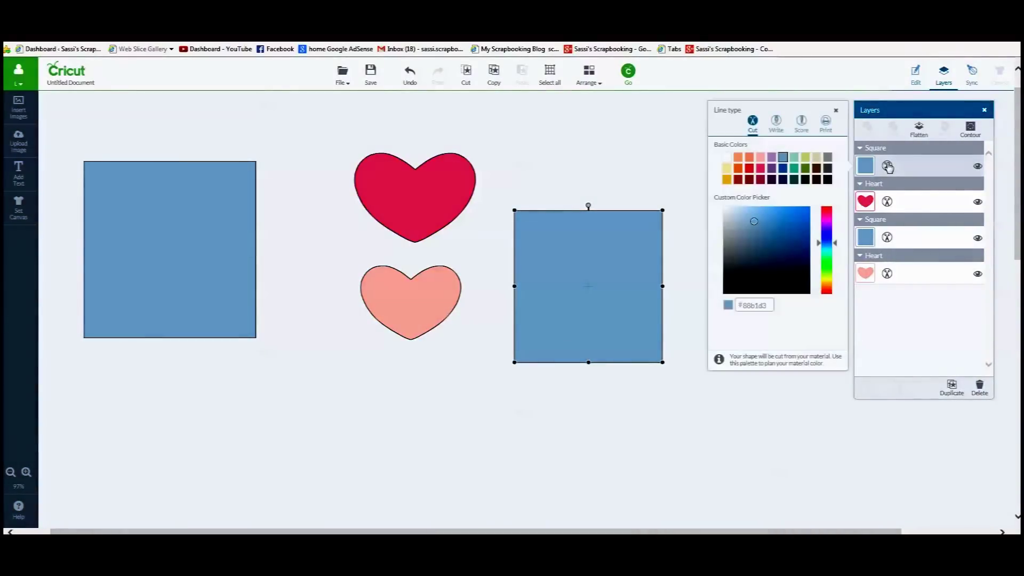
left_click(794, 157)
Centre the green square on the blue one, slice it out to leave a frame, and set the inner piece aside
left_click_drag(568, 304, 150, 266)
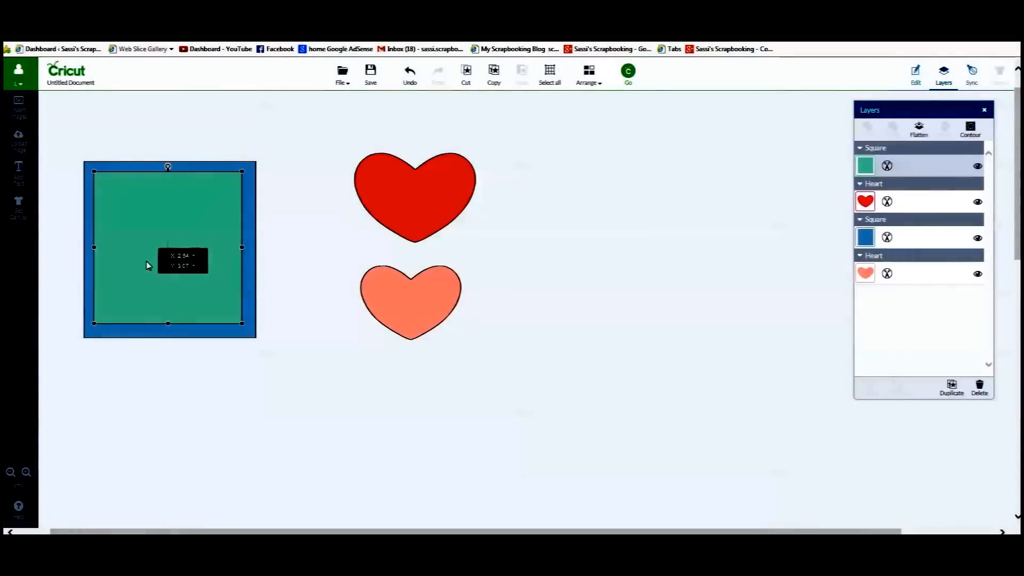
left_click_drag(147, 265, 150, 267)
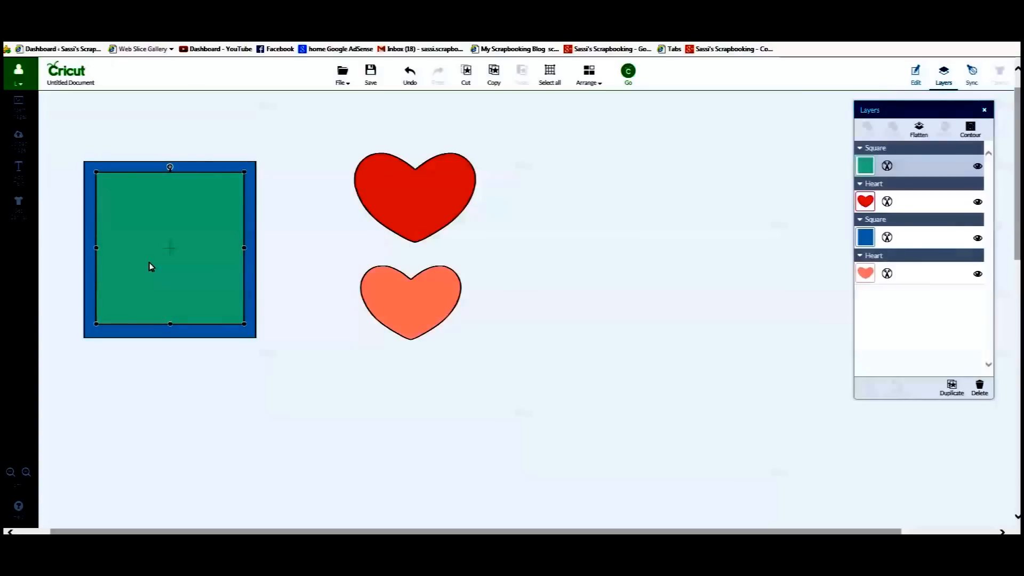
left_click(76, 120)
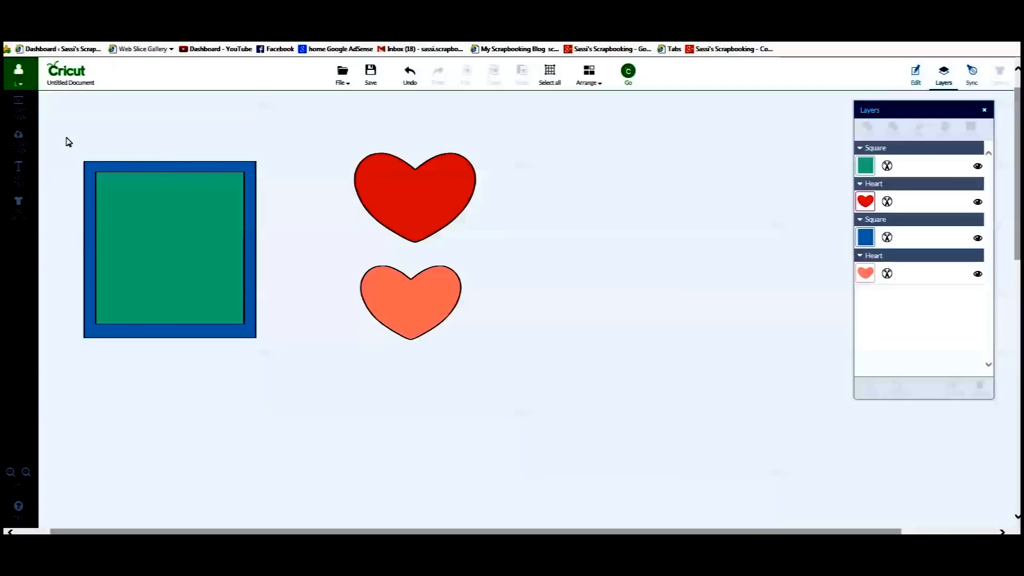
left_click_drag(67, 138, 290, 380)
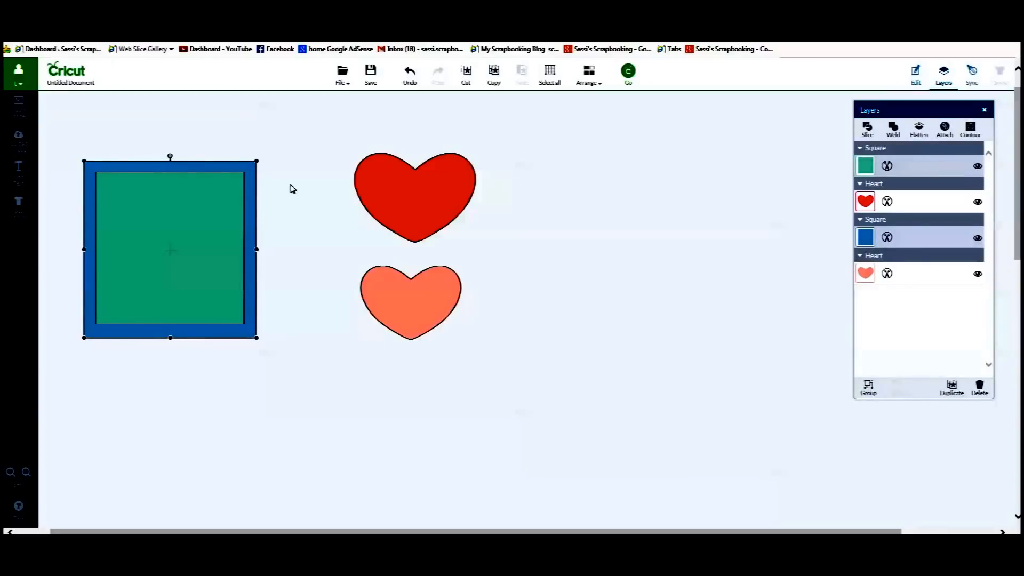
left_click(868, 130)
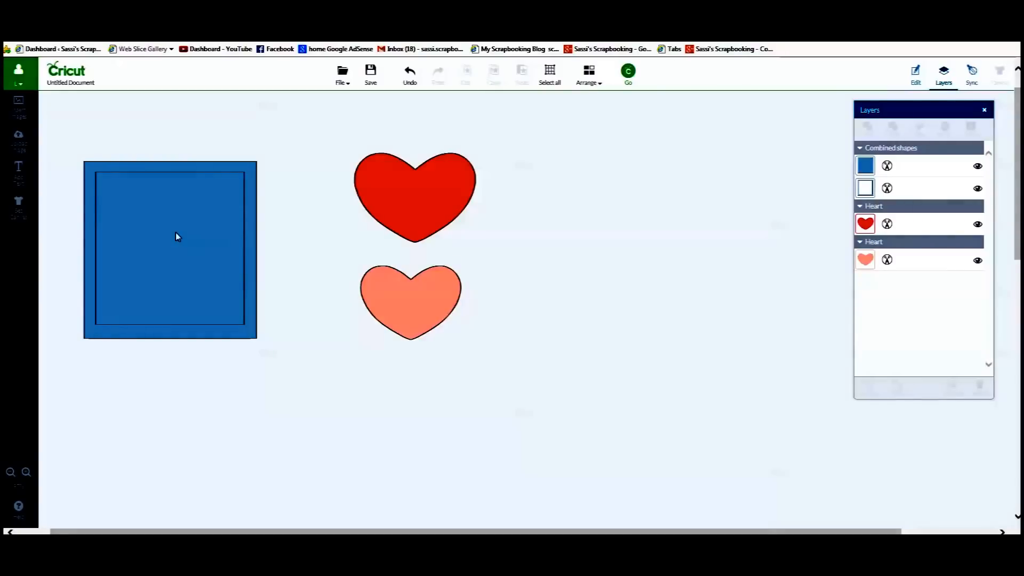
mouse_move(151, 242)
left_mouse_down()
mouse_move(172, 342)
mouse_move(603, 280)
left_mouse_up()
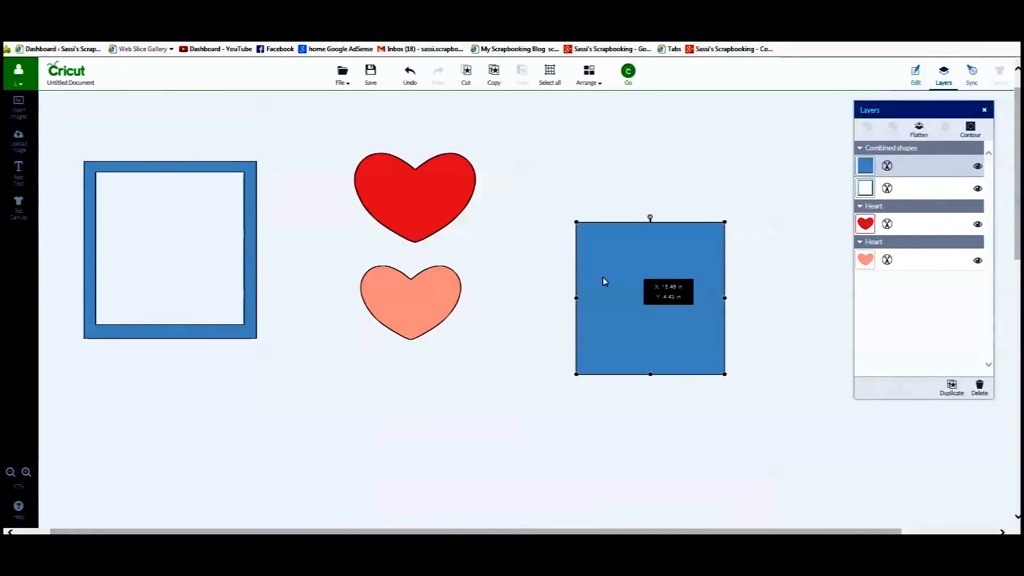
left_click(424, 309)
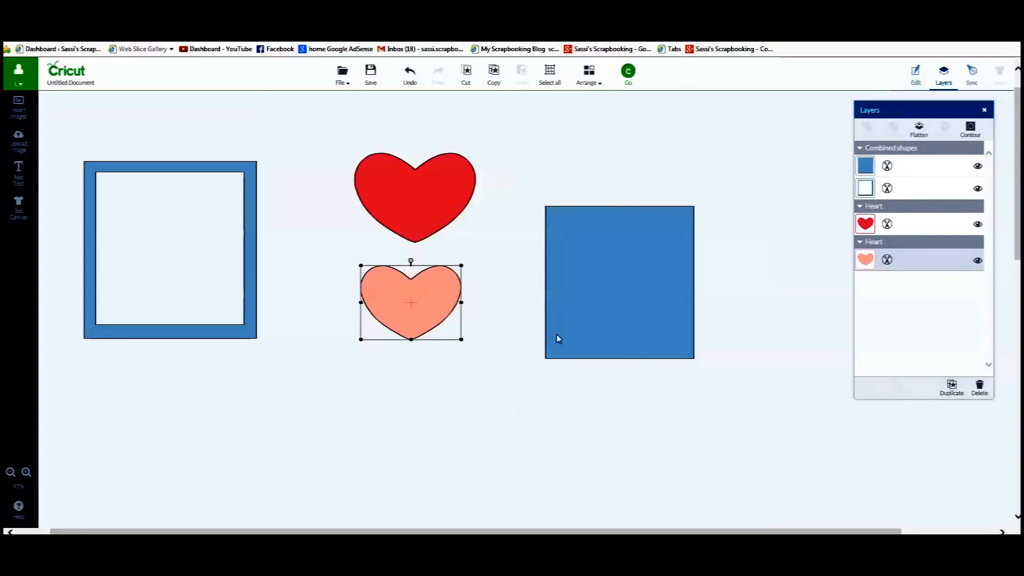
Duplicate the pink heart twice and place a copy over the frame's lower-left edge
left_click(952, 389)
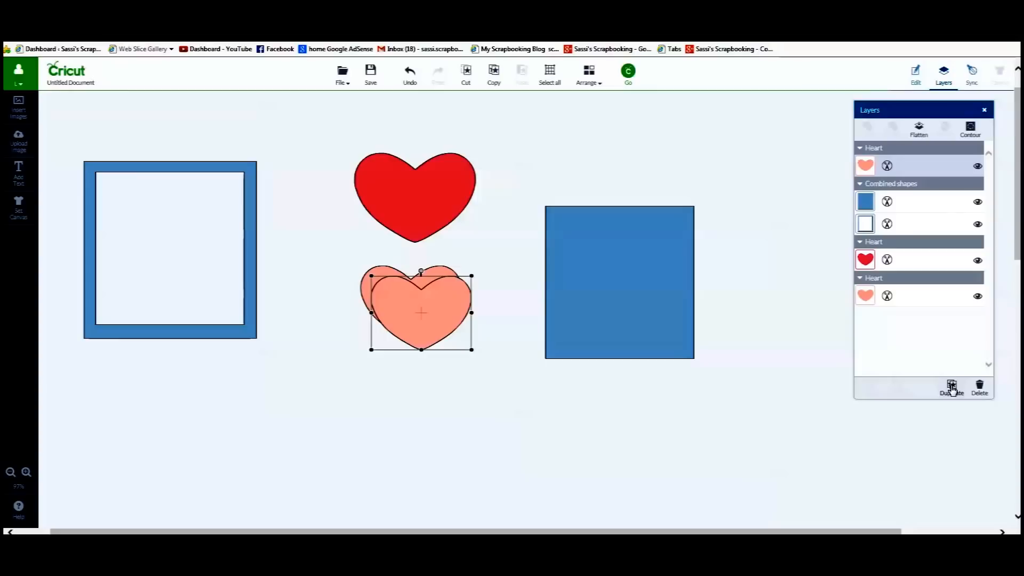
left_click(953, 388)
mouse_move(430, 311)
left_mouse_down()
mouse_move(192, 310)
mouse_move(142, 280)
left_mouse_up()
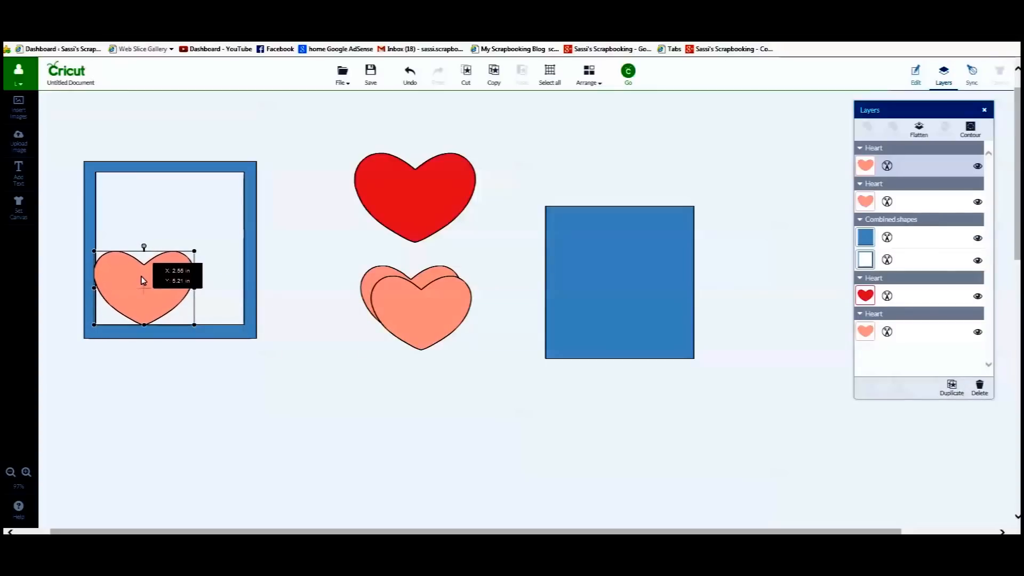
left_click_drag(142, 279, 142, 279)
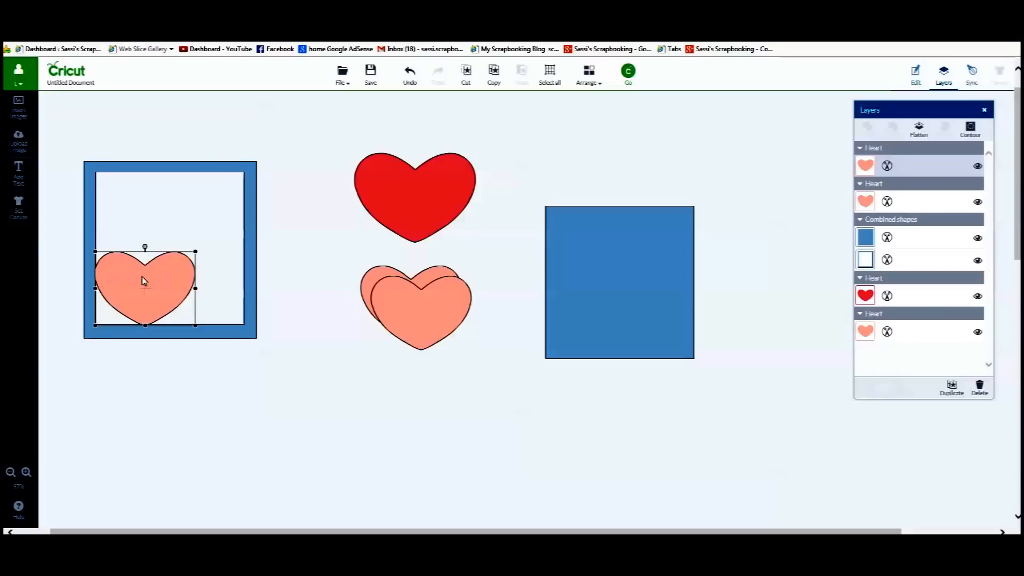
Select the frame with the heart and weld them into one blue shape
left_click(92, 127)
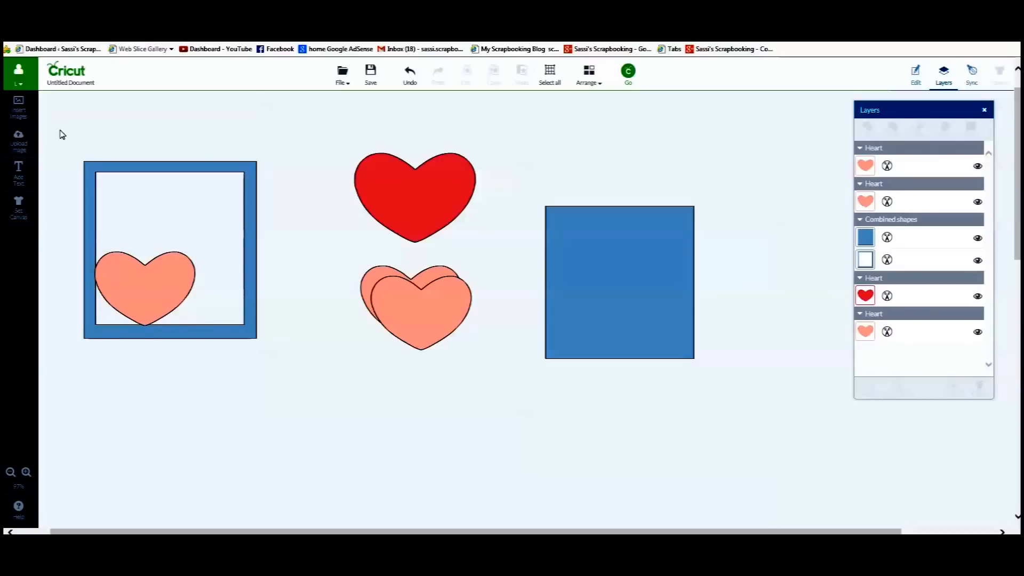
mouse_move(57, 134)
left_mouse_down()
mouse_move(155, 264)
mouse_move(281, 367)
left_mouse_up()
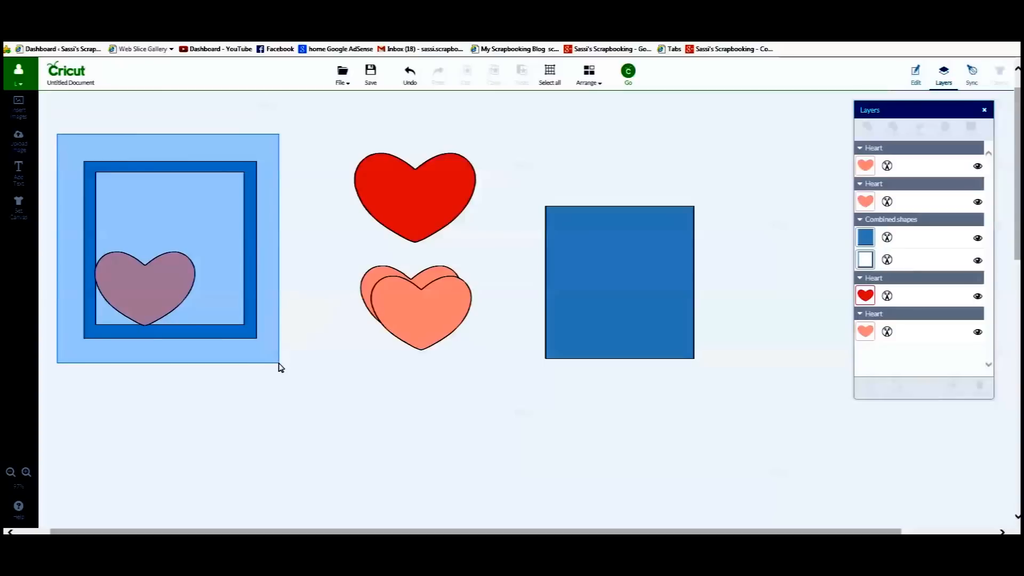
left_click_drag(280, 367, 280, 368)
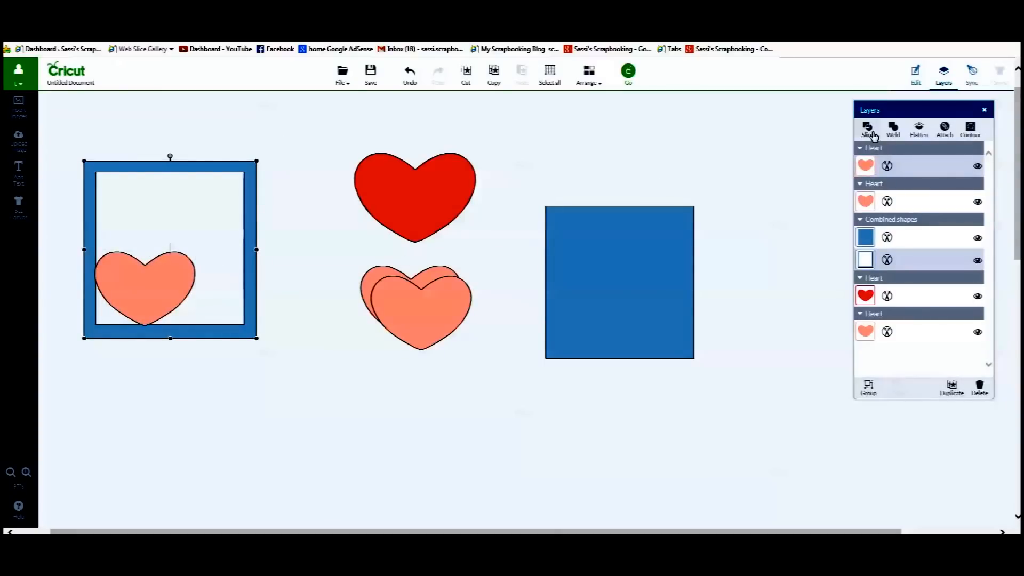
left_click(893, 132)
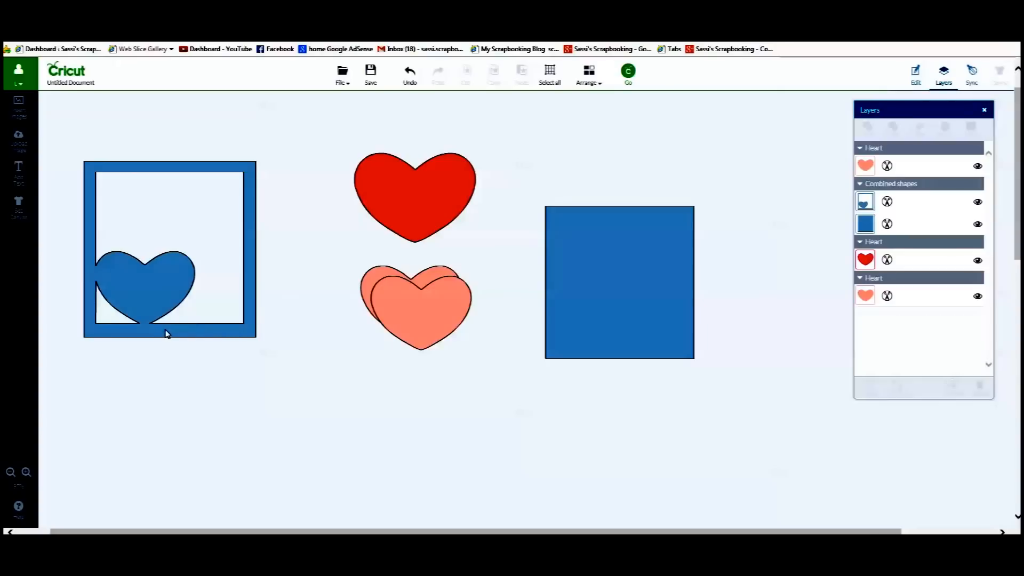
Enlarge the solid blue square and place a salmon heart on it shrunk to about 1.72 by 1.27 in
left_click_drag(596, 273, 560, 193)
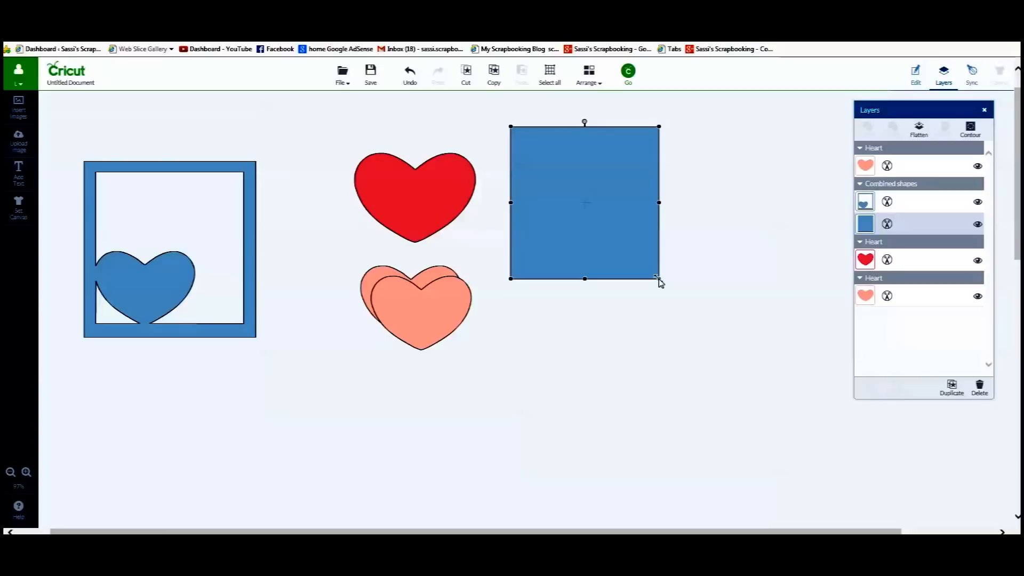
left_click_drag(660, 279, 753, 348)
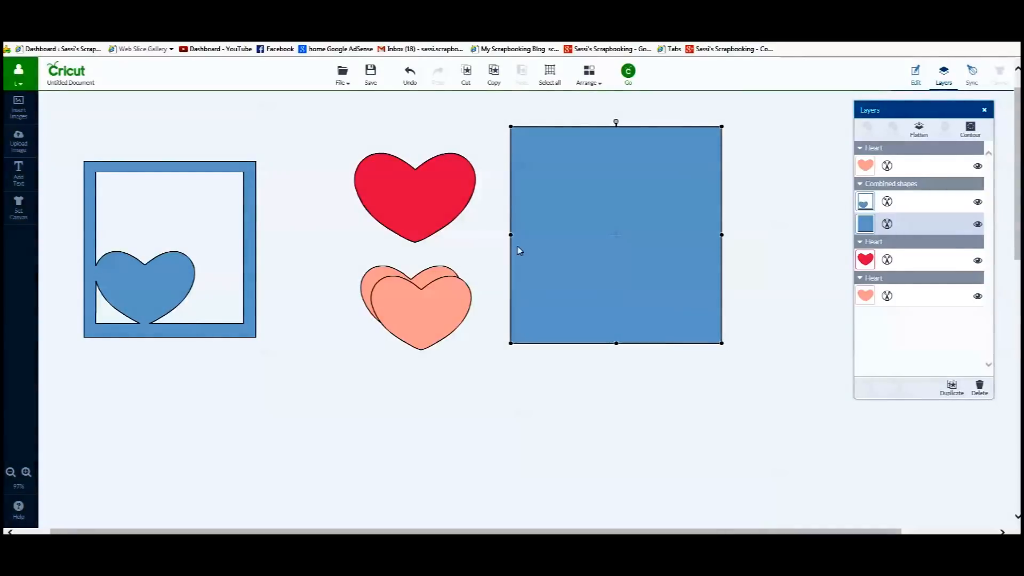
left_click_drag(451, 304, 604, 278)
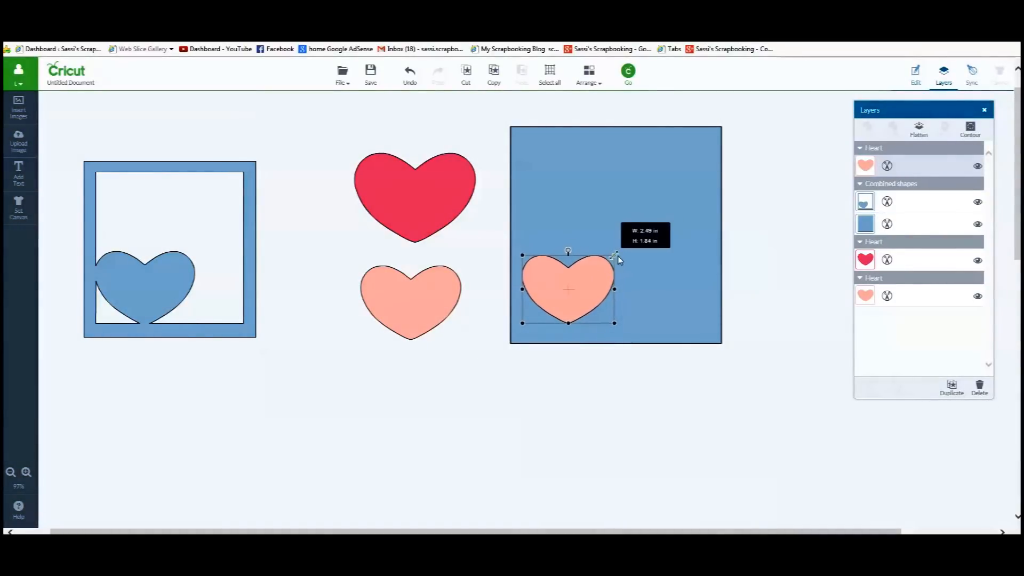
left_click_drag(619, 260, 600, 281)
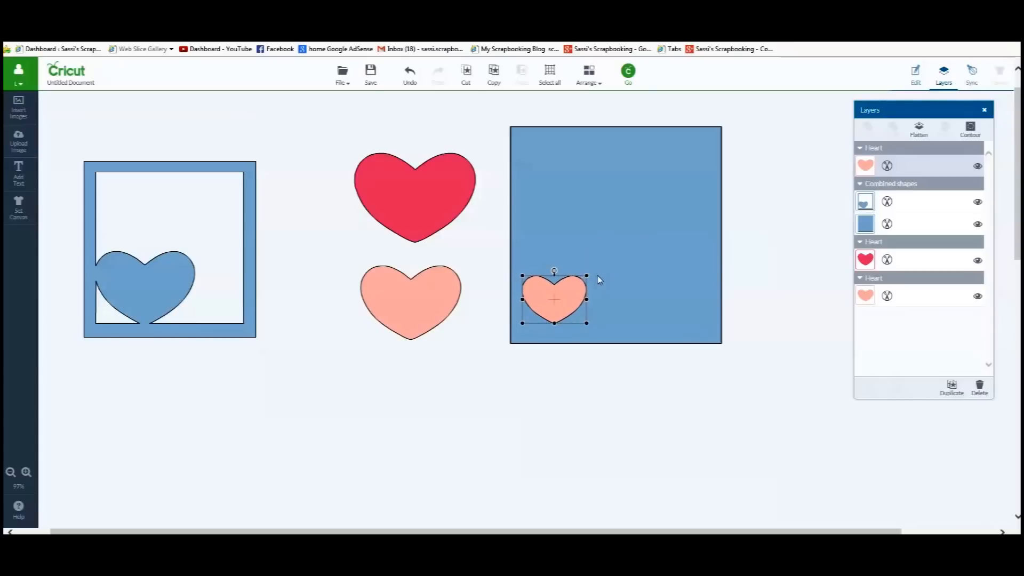
Bring the red heart to the front, place it on the square's upper right and move the spare heart aside
left_click(414, 196)
left_click_drag(415, 196, 425, 194)
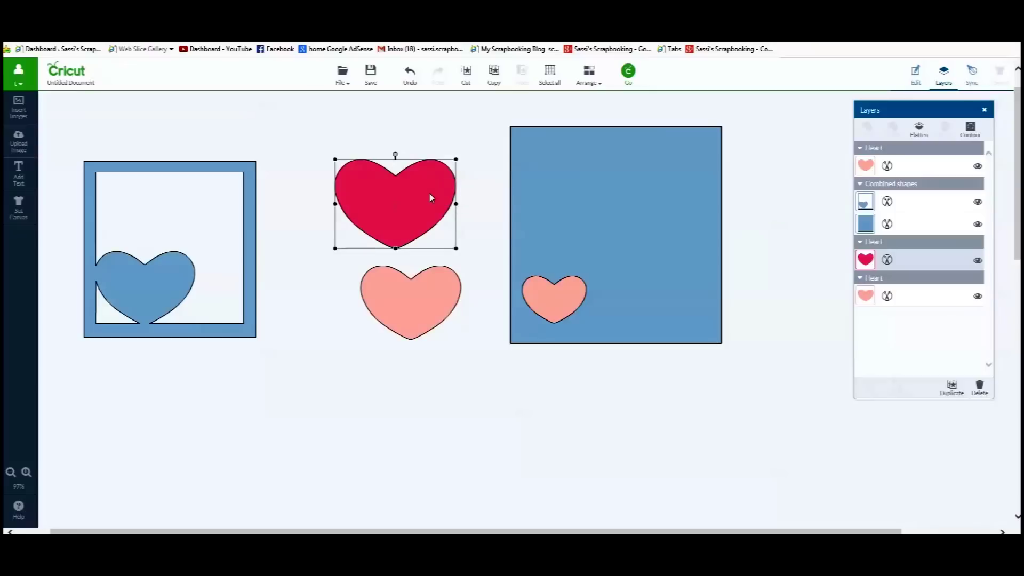
left_click(590, 83)
left_click(618, 108)
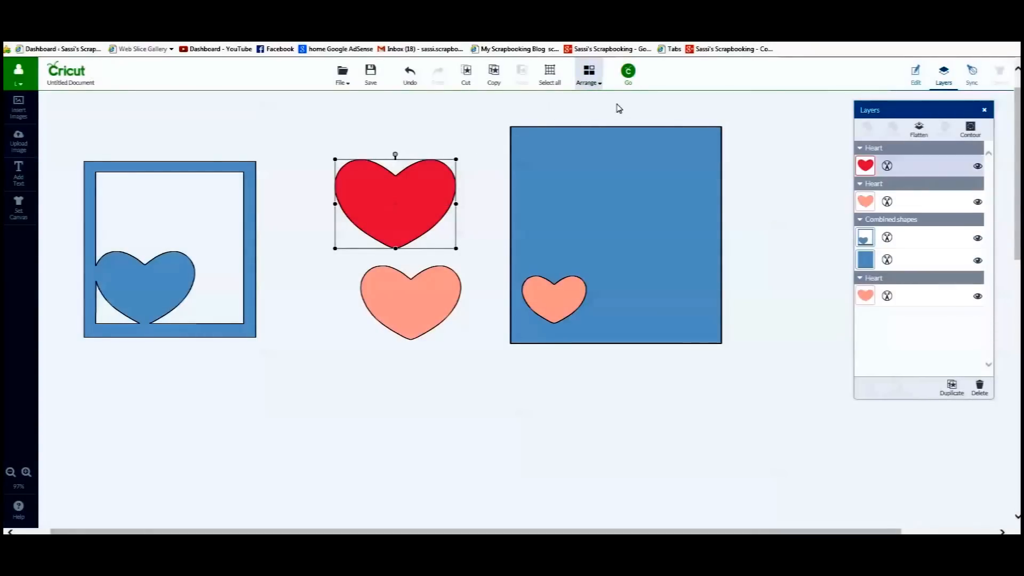
left_click_drag(404, 207, 652, 201)
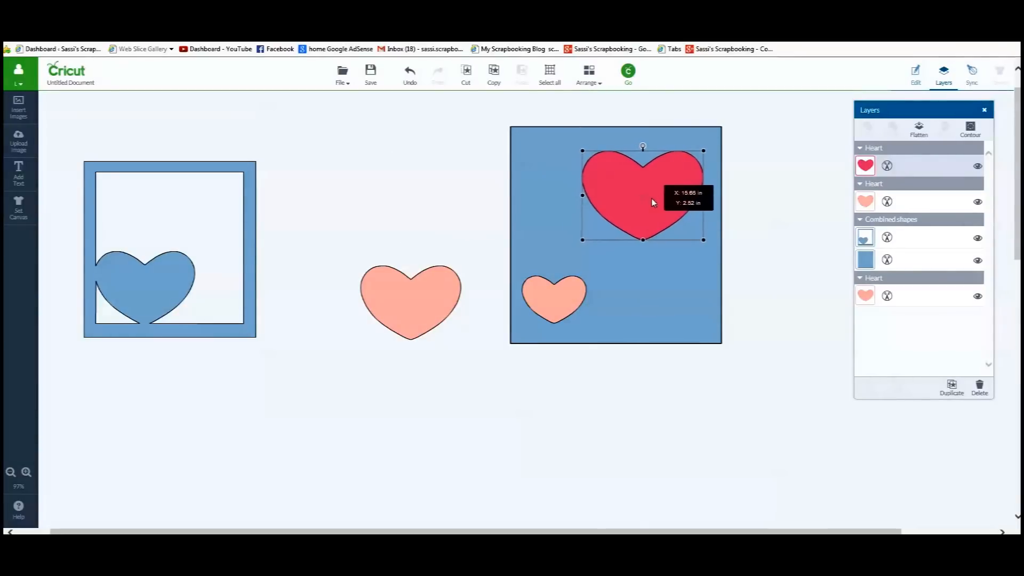
mouse_move(411, 300)
left_mouse_down()
mouse_move(252, 435)
mouse_move(163, 432)
left_mouse_up()
left_click(429, 344)
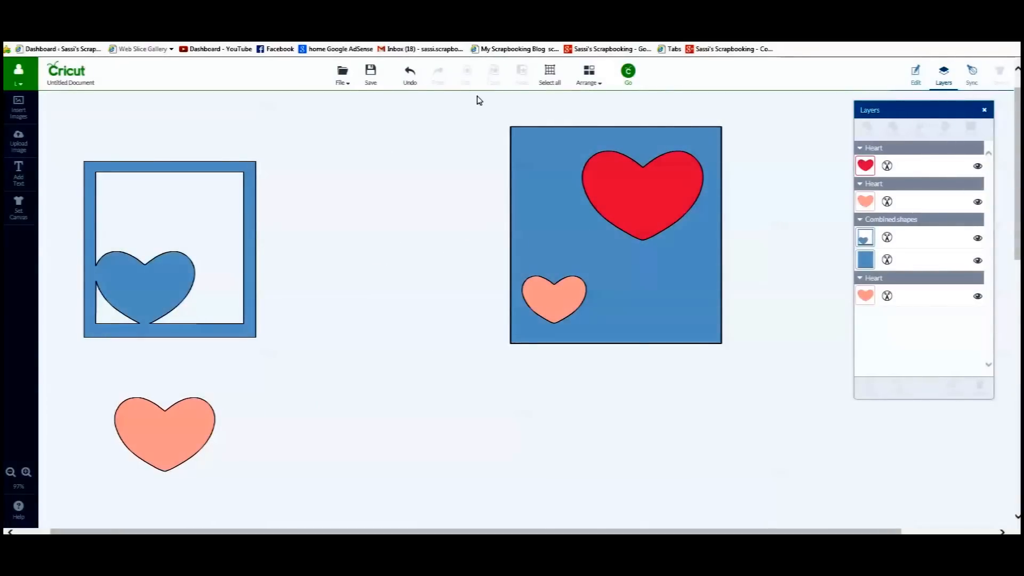
Select the square with both hearts and merge them
left_click_drag(476, 107, 750, 364)
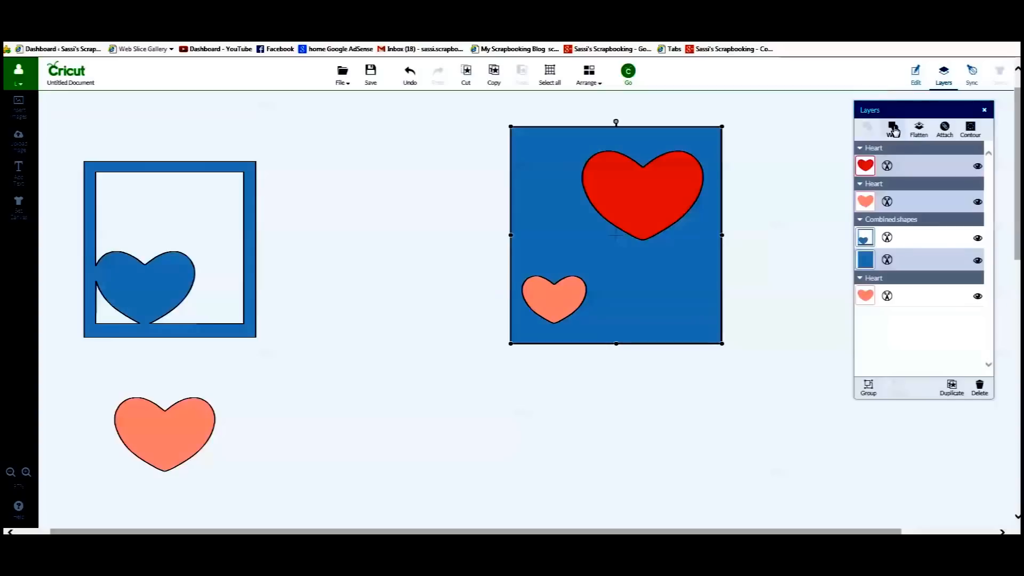
left_click(895, 128)
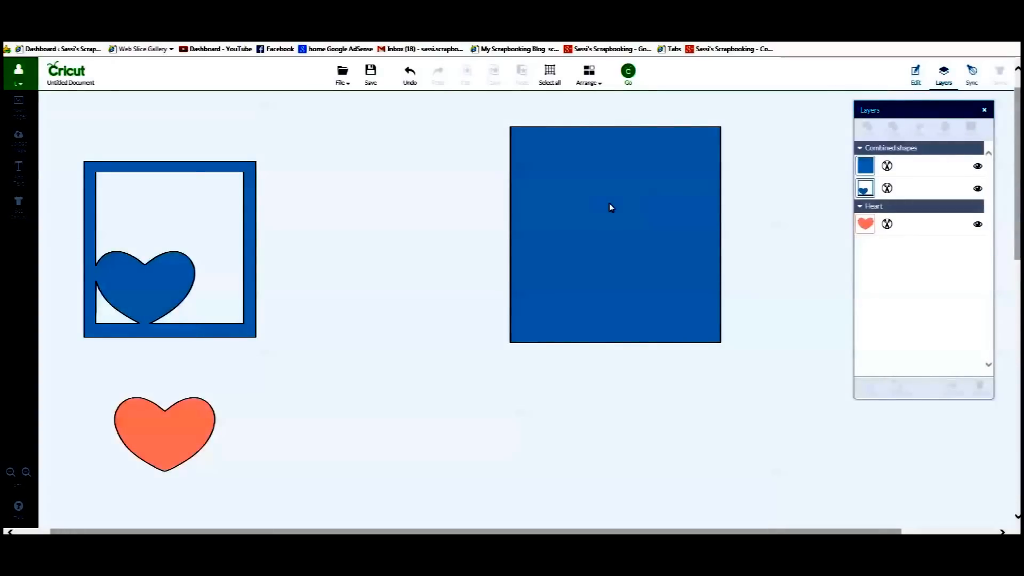
Undo the merge and move the red heart off the square to the left
left_click(409, 74)
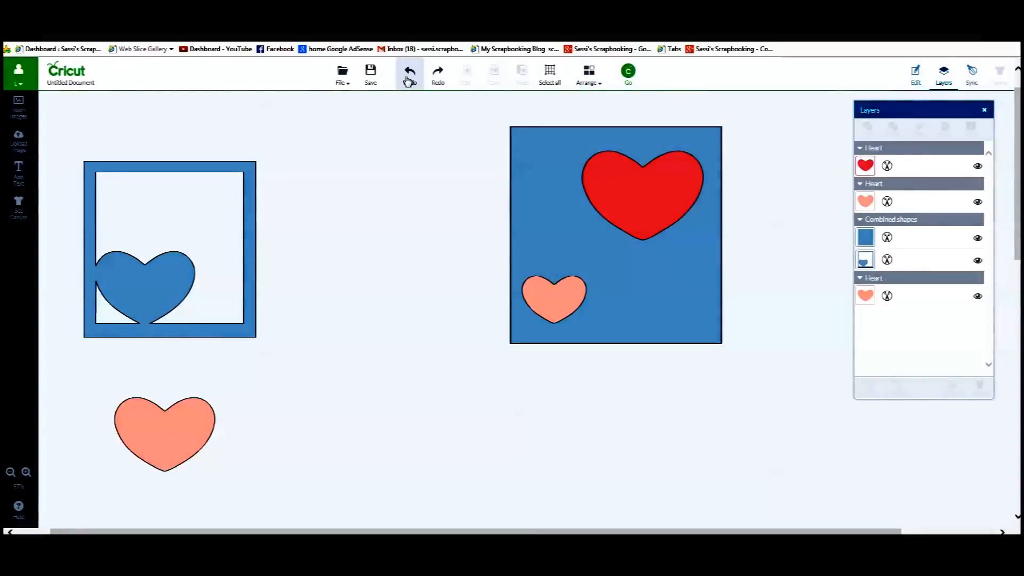
left_click(630, 172)
left_click_drag(630, 173, 345, 220)
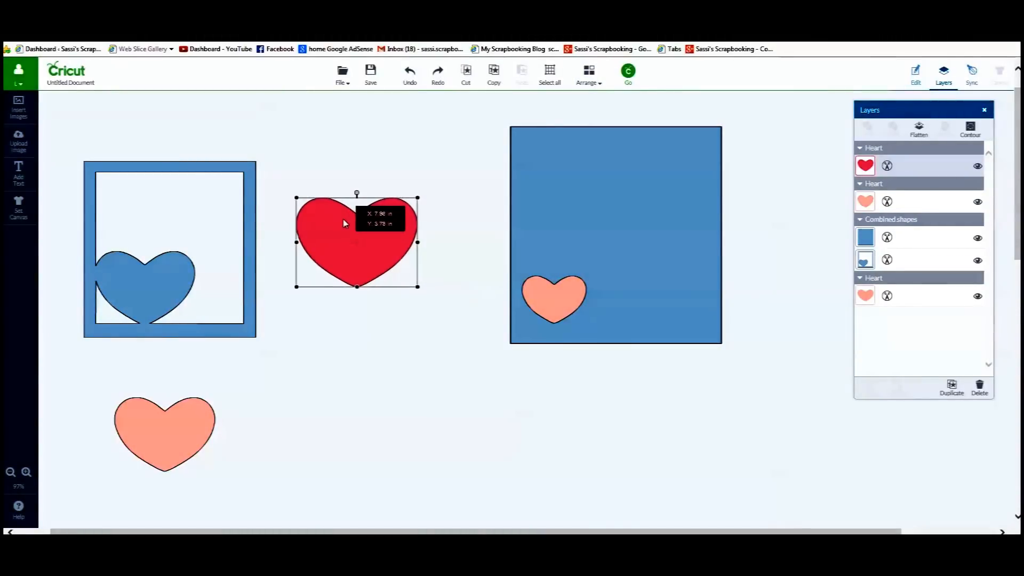
left_click(460, 369)
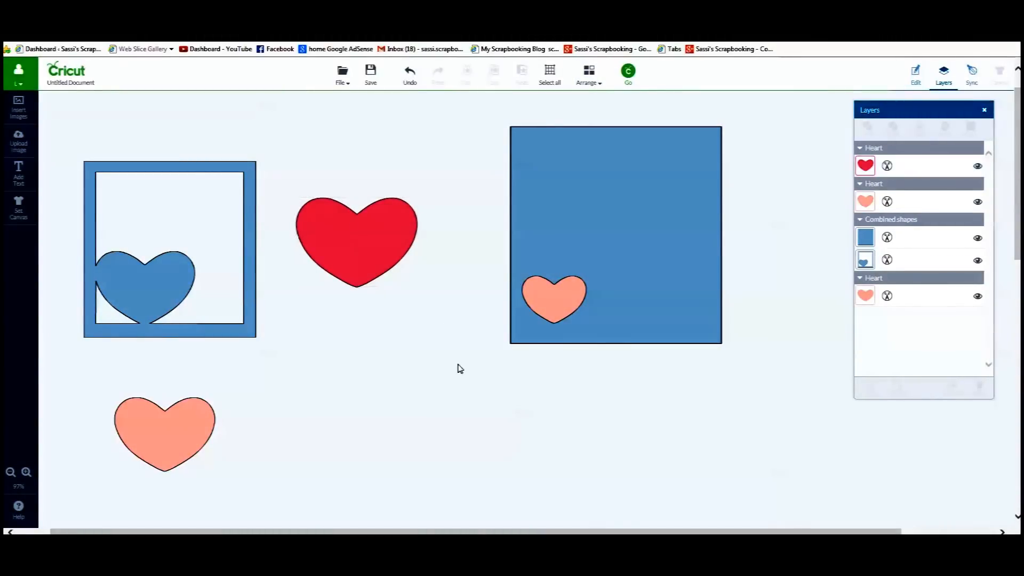
Slice the small heart out of the square's lower left and move the loose heart piece below it
mouse_move(478, 114)
left_mouse_down()
mouse_move(593, 352)
mouse_move(758, 380)
left_mouse_up()
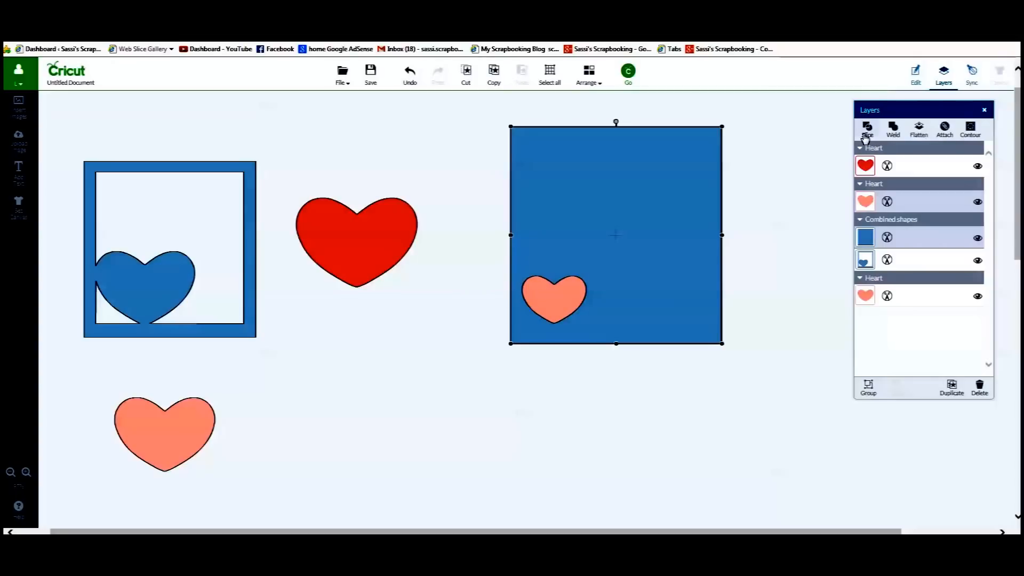
left_click(867, 132)
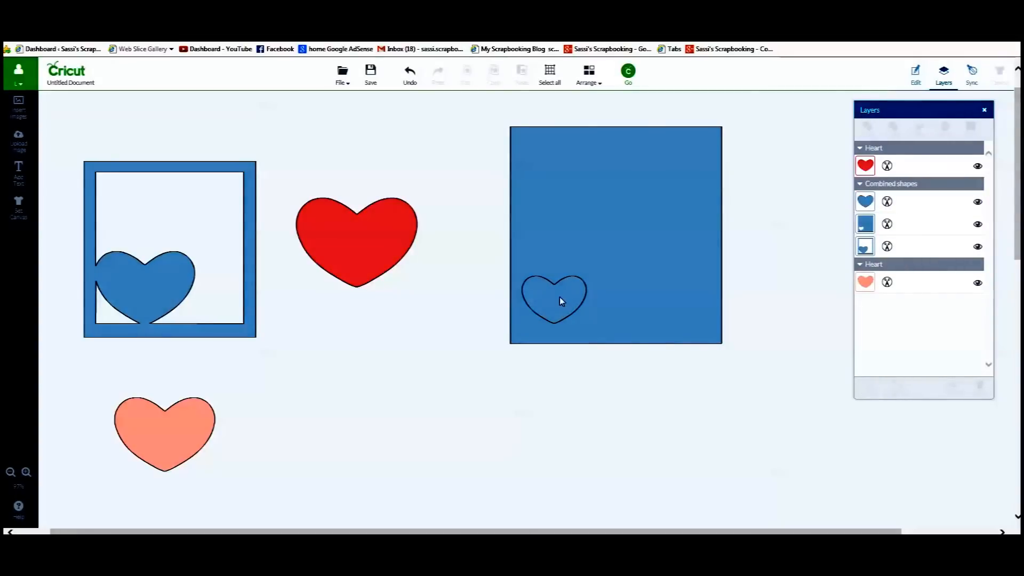
mouse_move(555, 301)
left_mouse_down()
mouse_move(555, 392)
mouse_move(385, 392)
left_mouse_up()
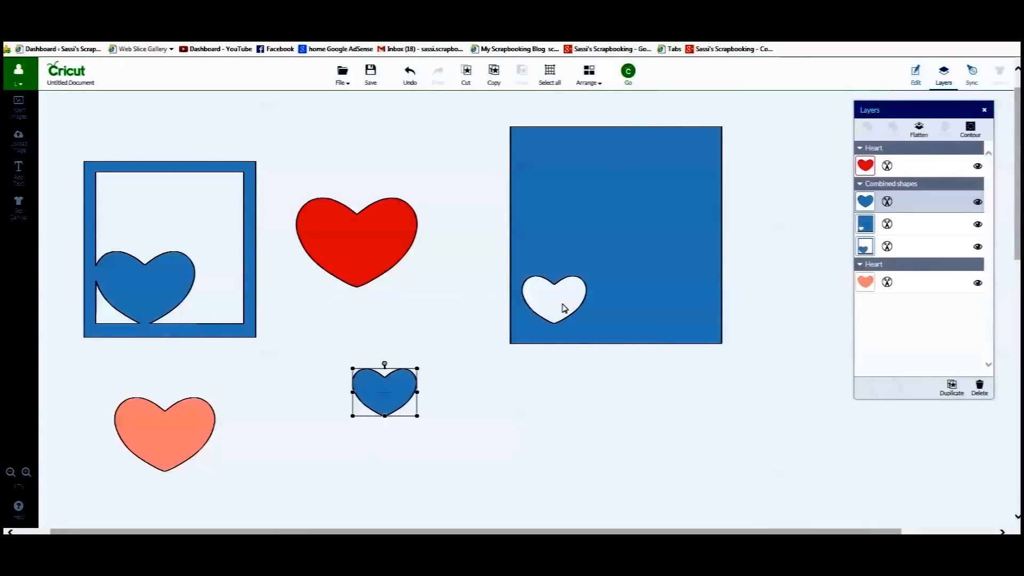
Place the red heart on the square's upper right, leaving the stacking order unchanged
mouse_move(357, 236)
left_mouse_down()
mouse_move(639, 192)
mouse_move(447, 192)
left_mouse_up()
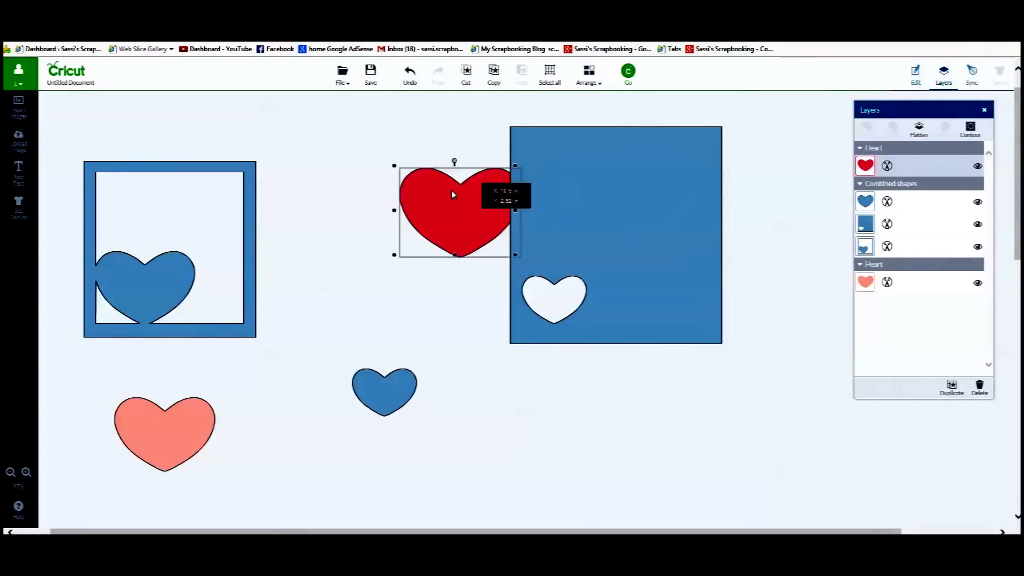
left_click(596, 80)
left_click(615, 108)
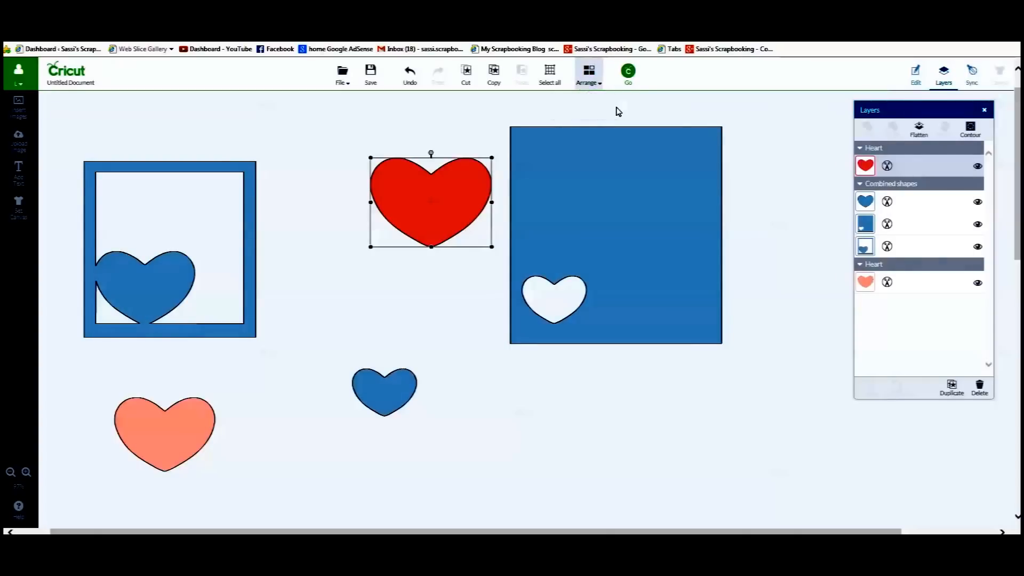
mouse_move(473, 185)
left_mouse_down()
mouse_move(661, 196)
mouse_move(654, 193)
left_mouse_up()
left_click(477, 157)
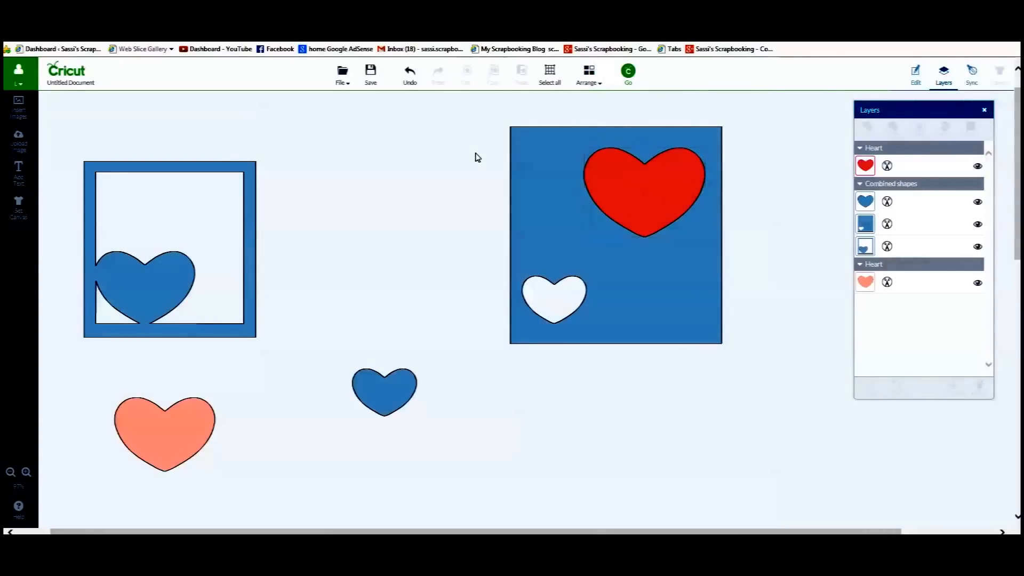
Slice the red heart's shape out of the square and move the removed heart piece off it
left_click_drag(449, 108, 753, 366)
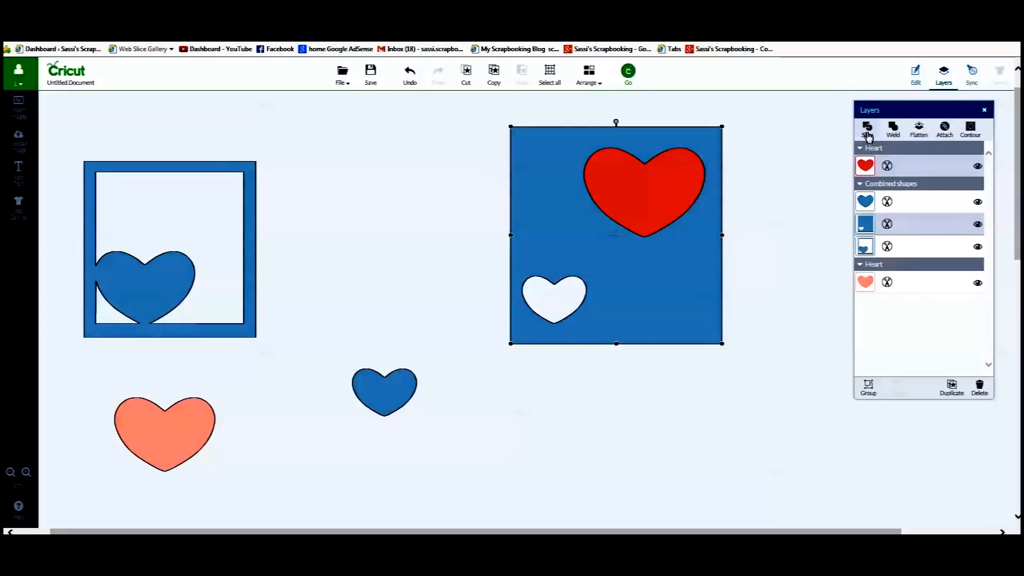
left_click(869, 133)
left_click(659, 189)
mouse_move(636, 187)
left_mouse_down()
mouse_move(574, 388)
mouse_move(398, 260)
left_mouse_up()
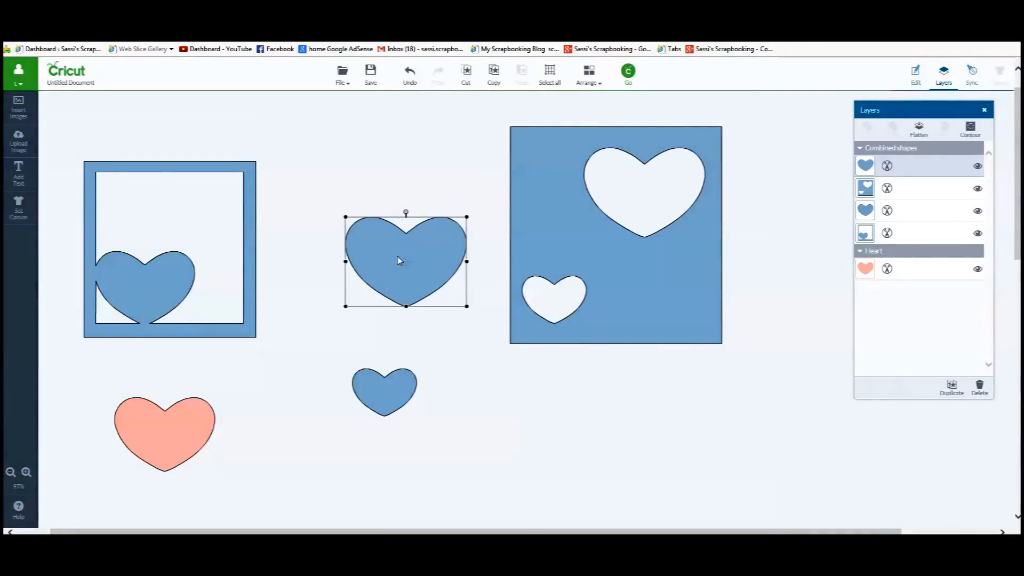